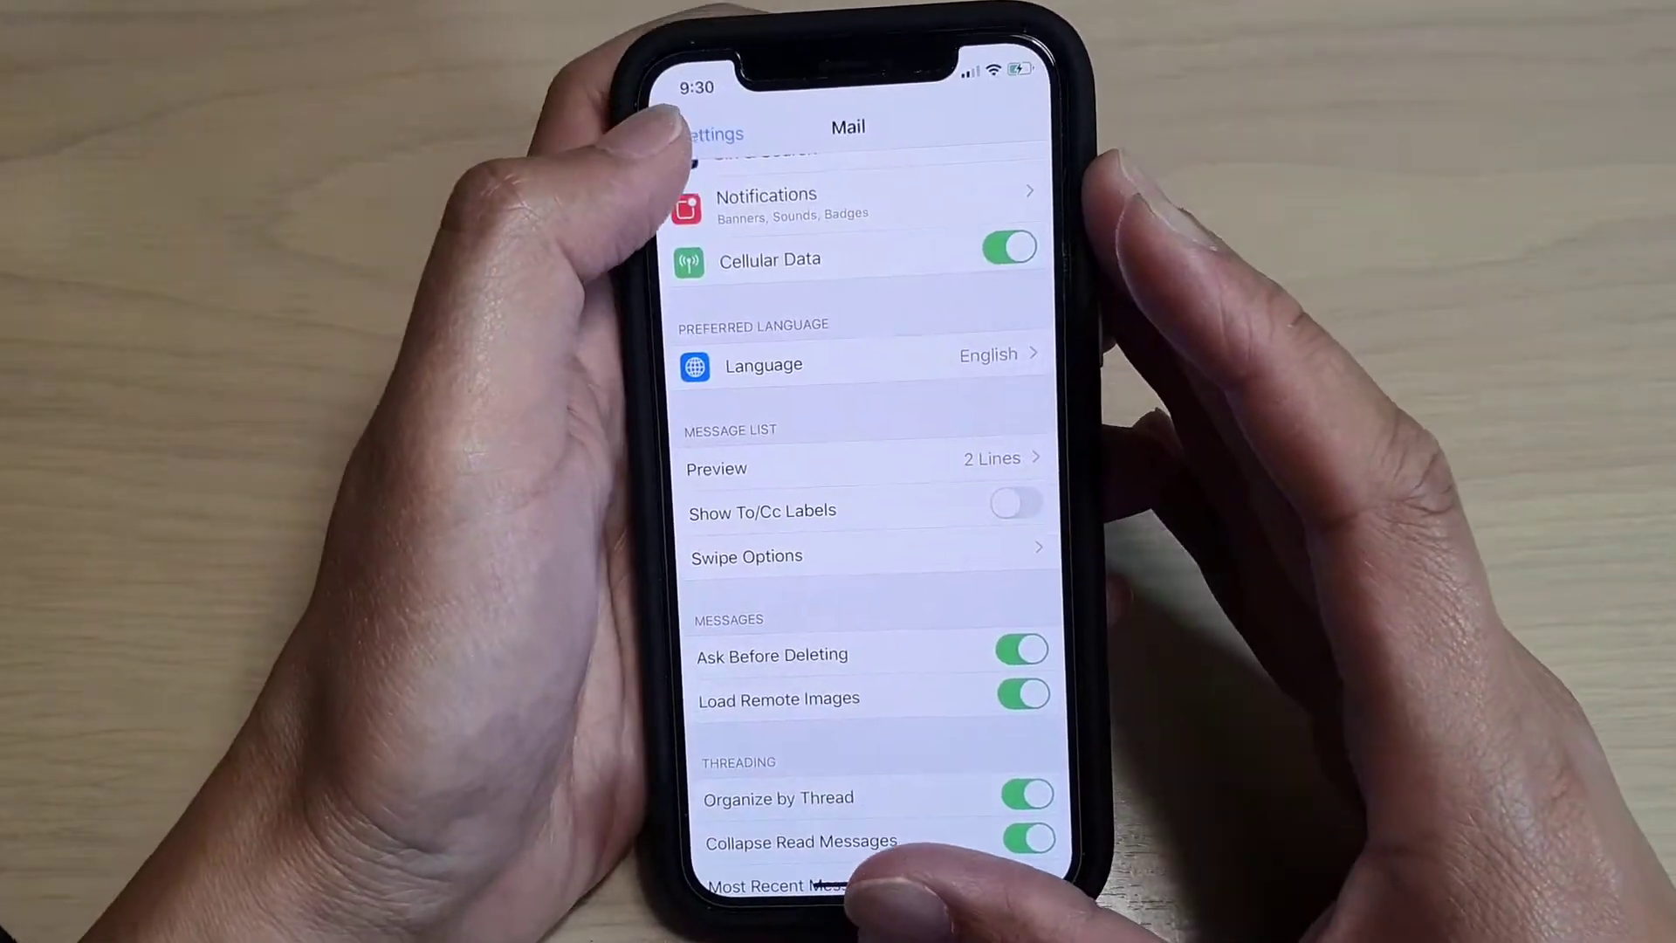
Step: Back out of Mail preferences to the main Settings list, then go to the home screen
click(731, 135)
drag(832, 903, 838, 589)
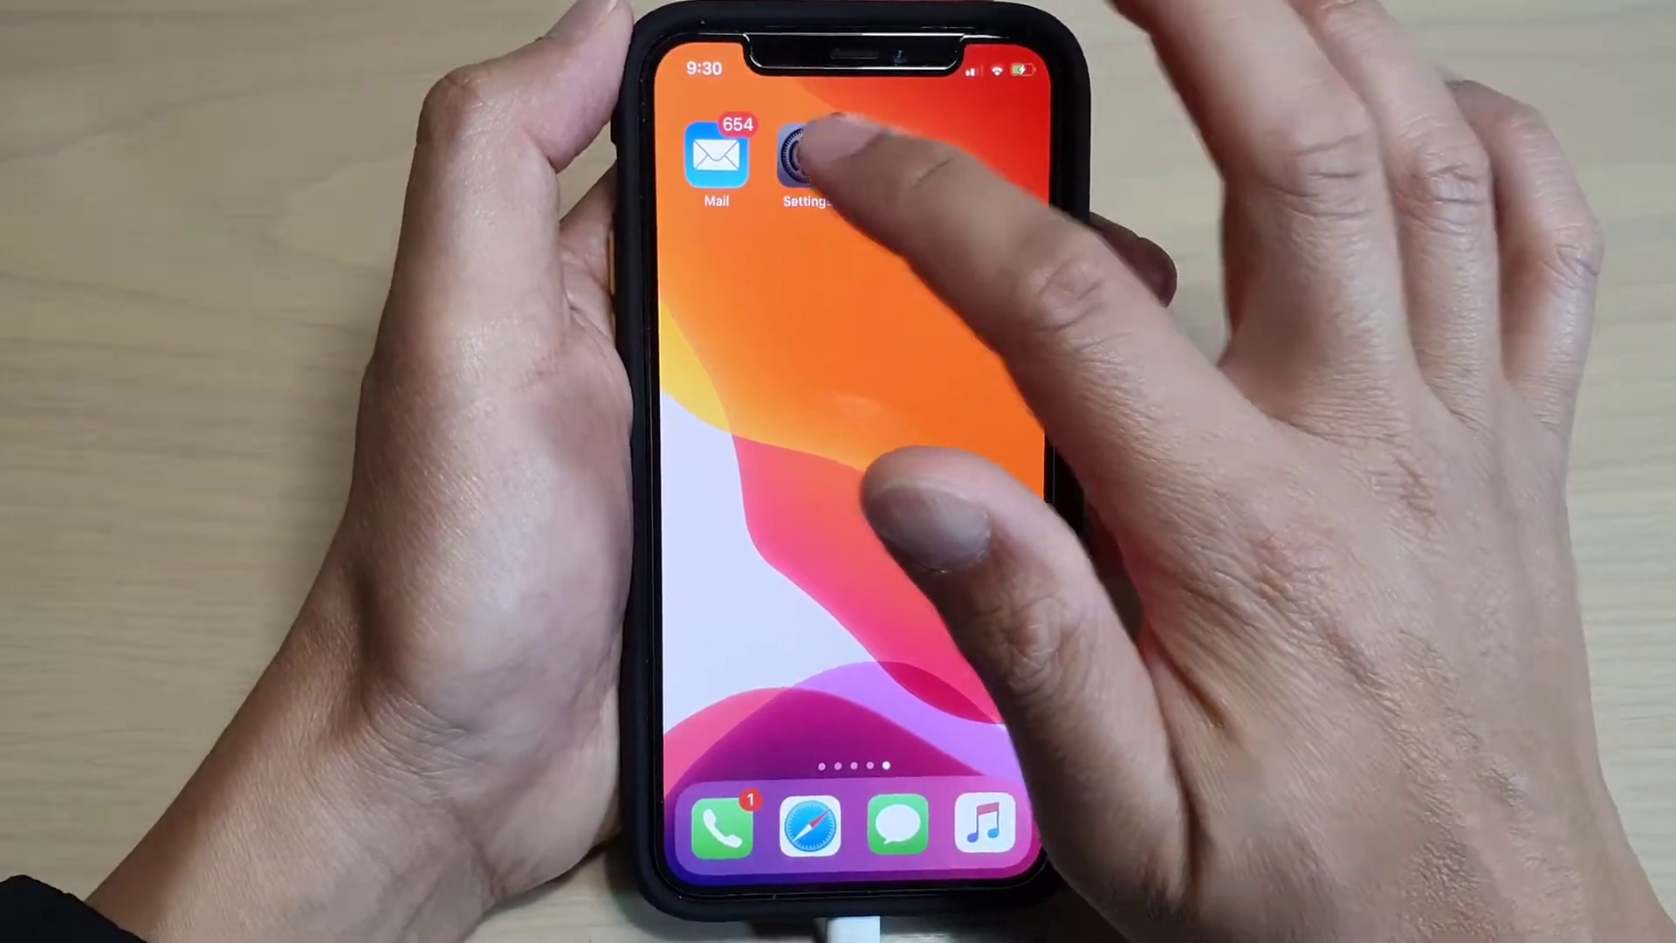
Step: Open Settings, go to Mail, and show Swipe Options under Message List
click(806, 190)
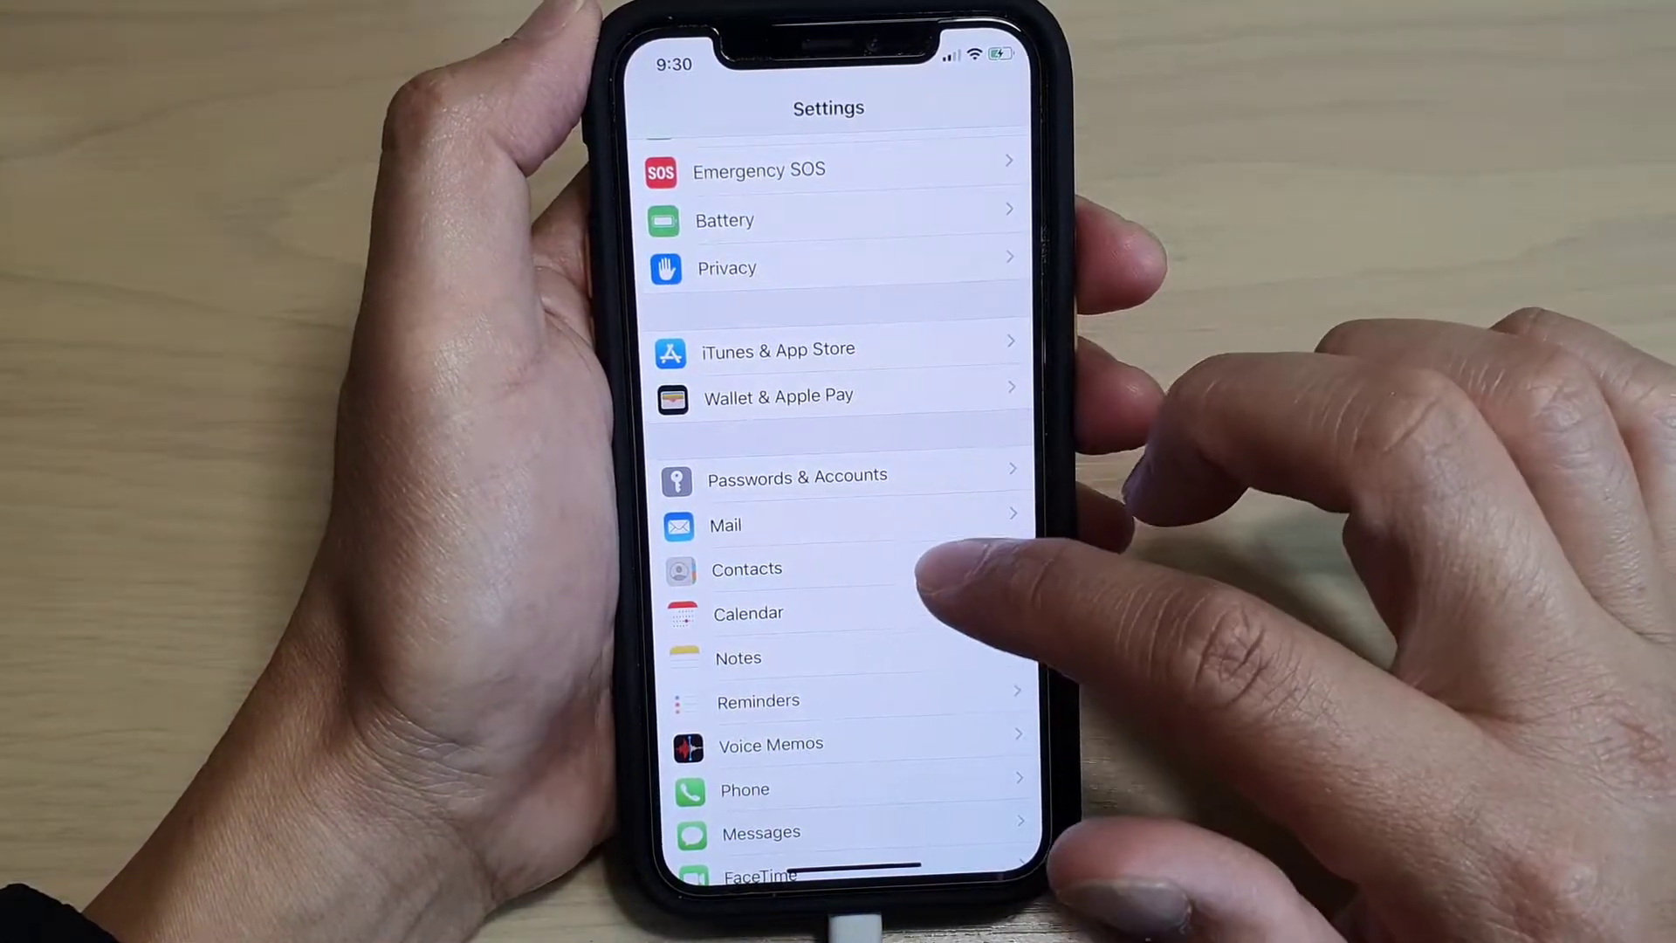
click(811, 527)
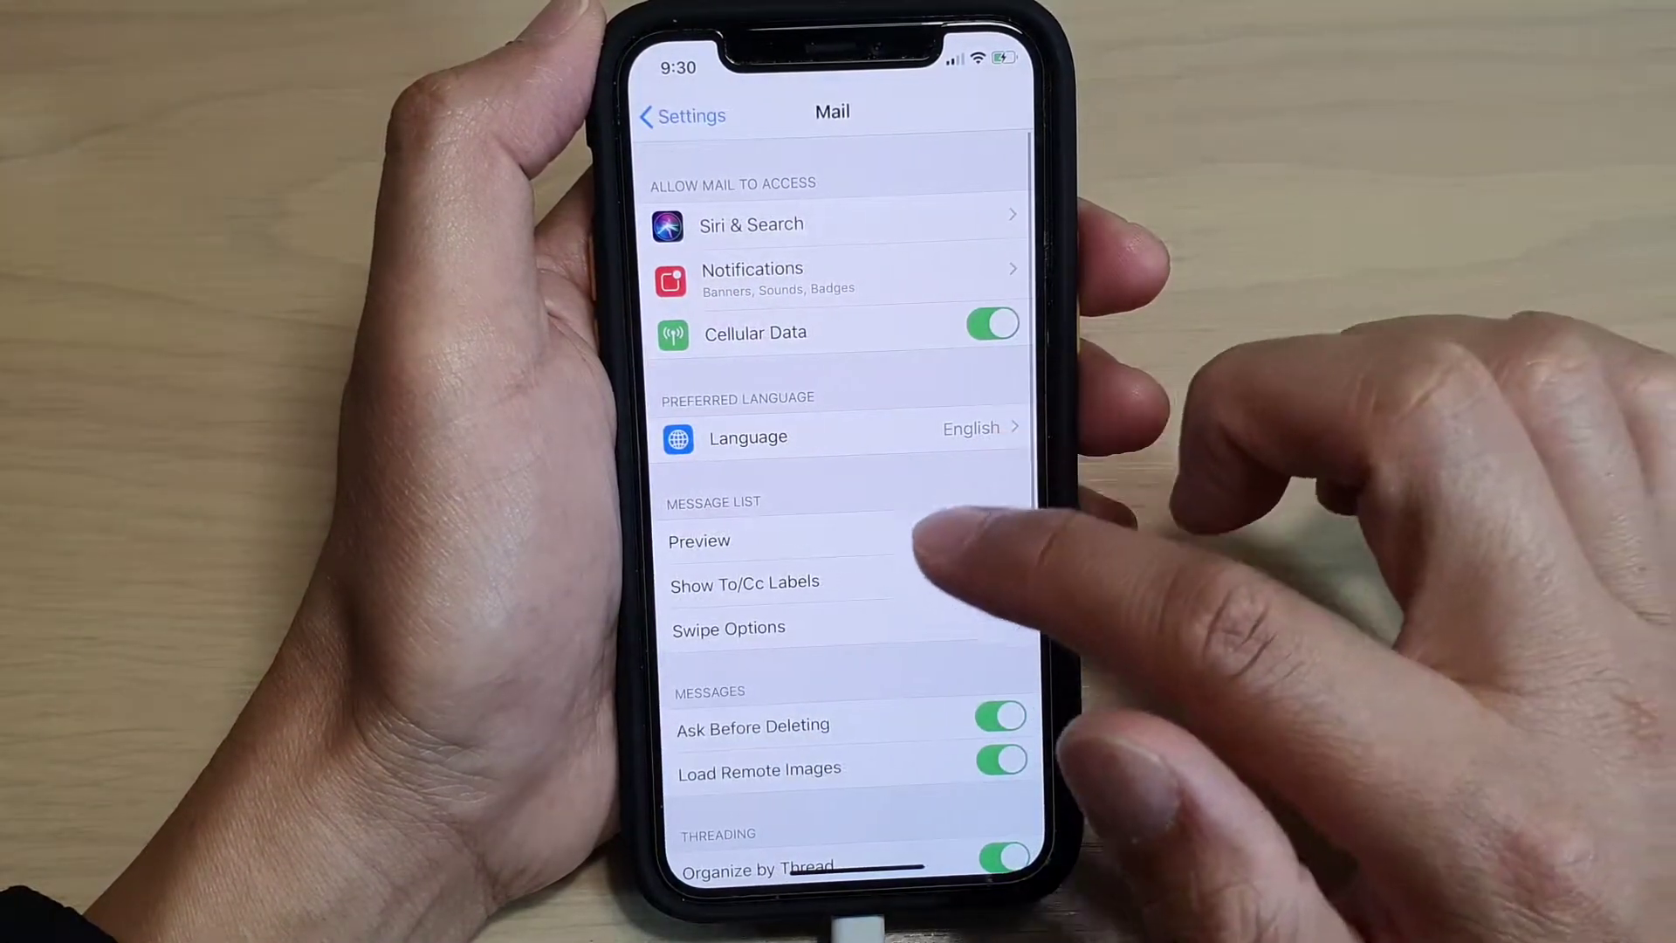
click(890, 632)
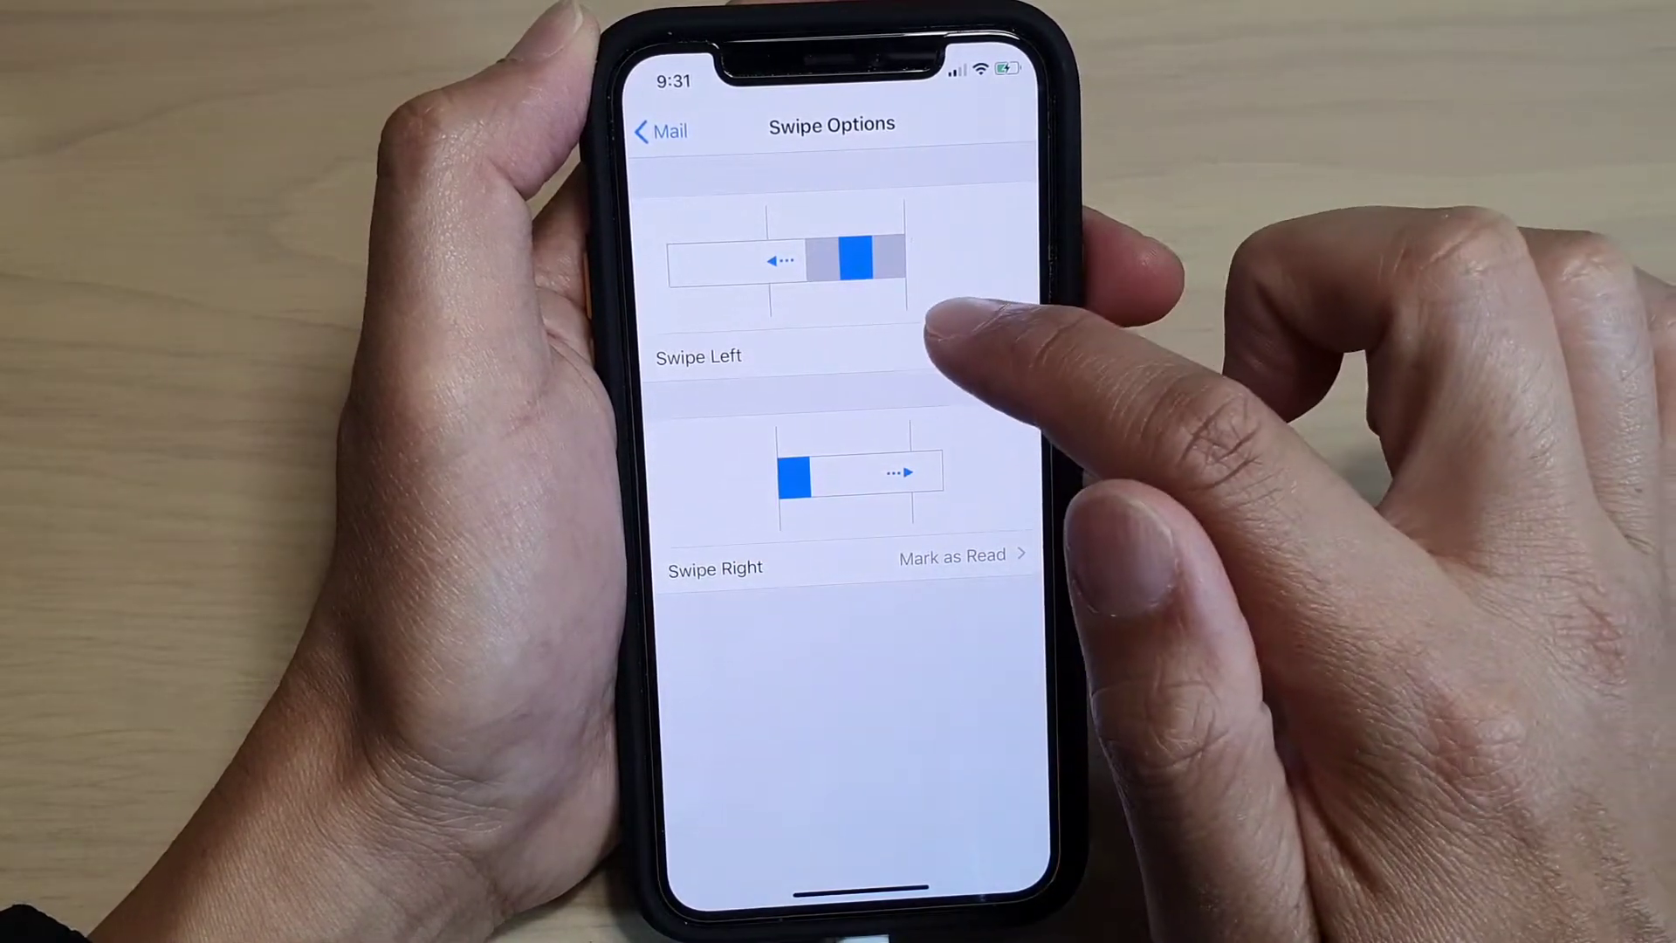
Step: Set Swipe Left to Move Message and return to the Swipe Options overview
click(904, 348)
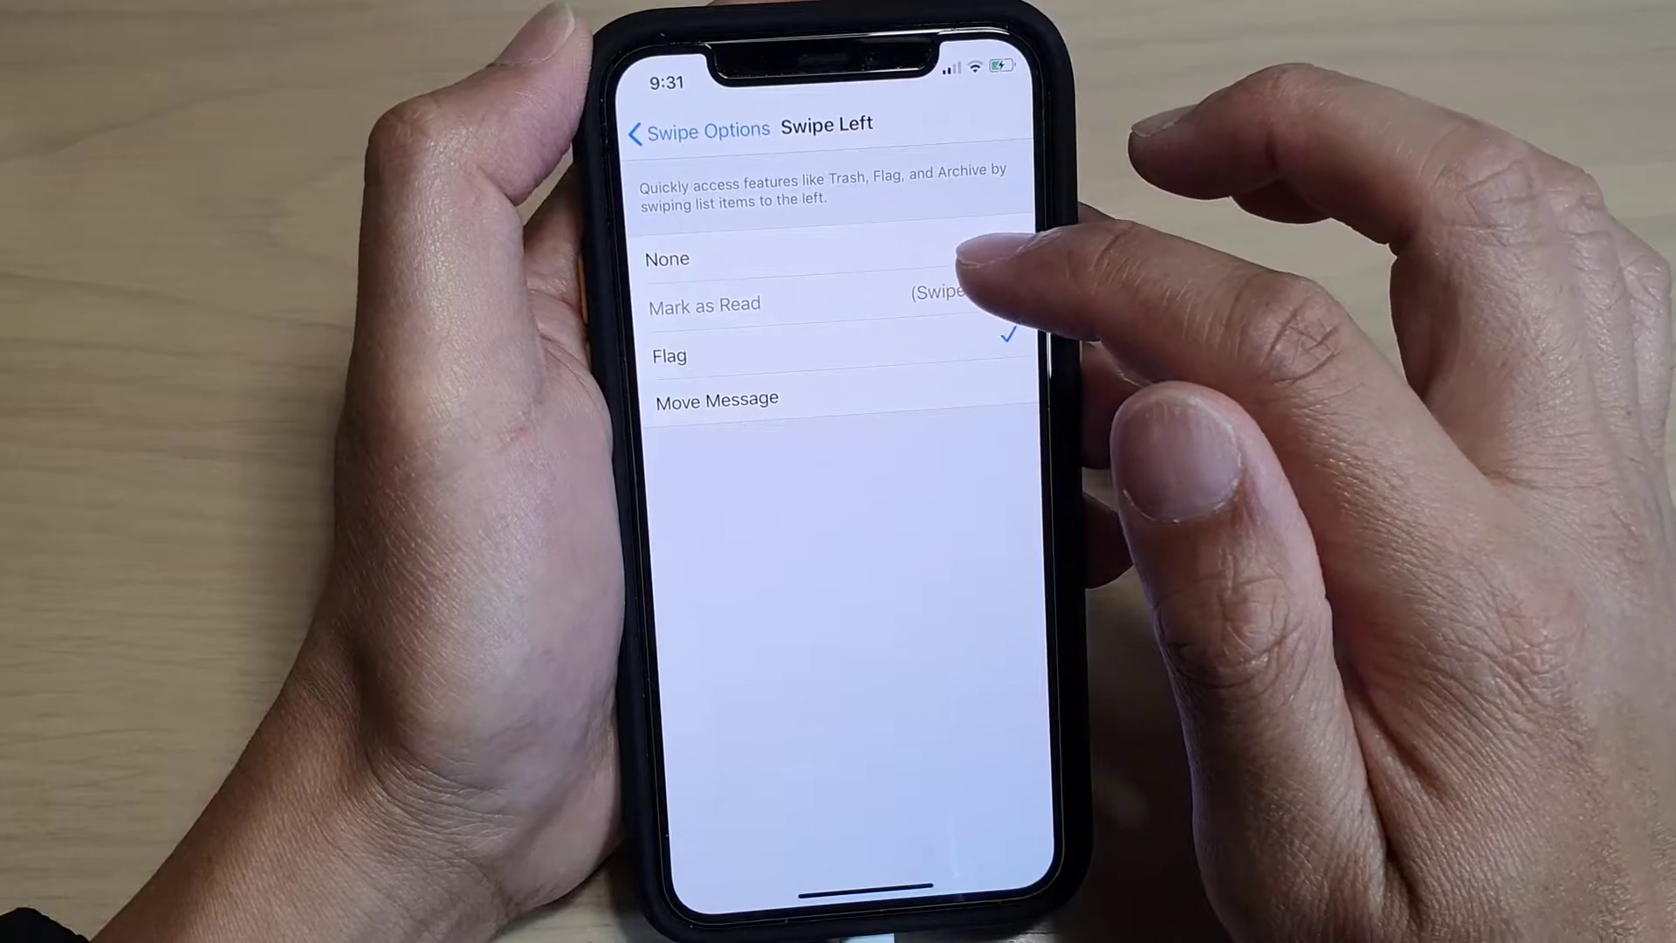
click(813, 351)
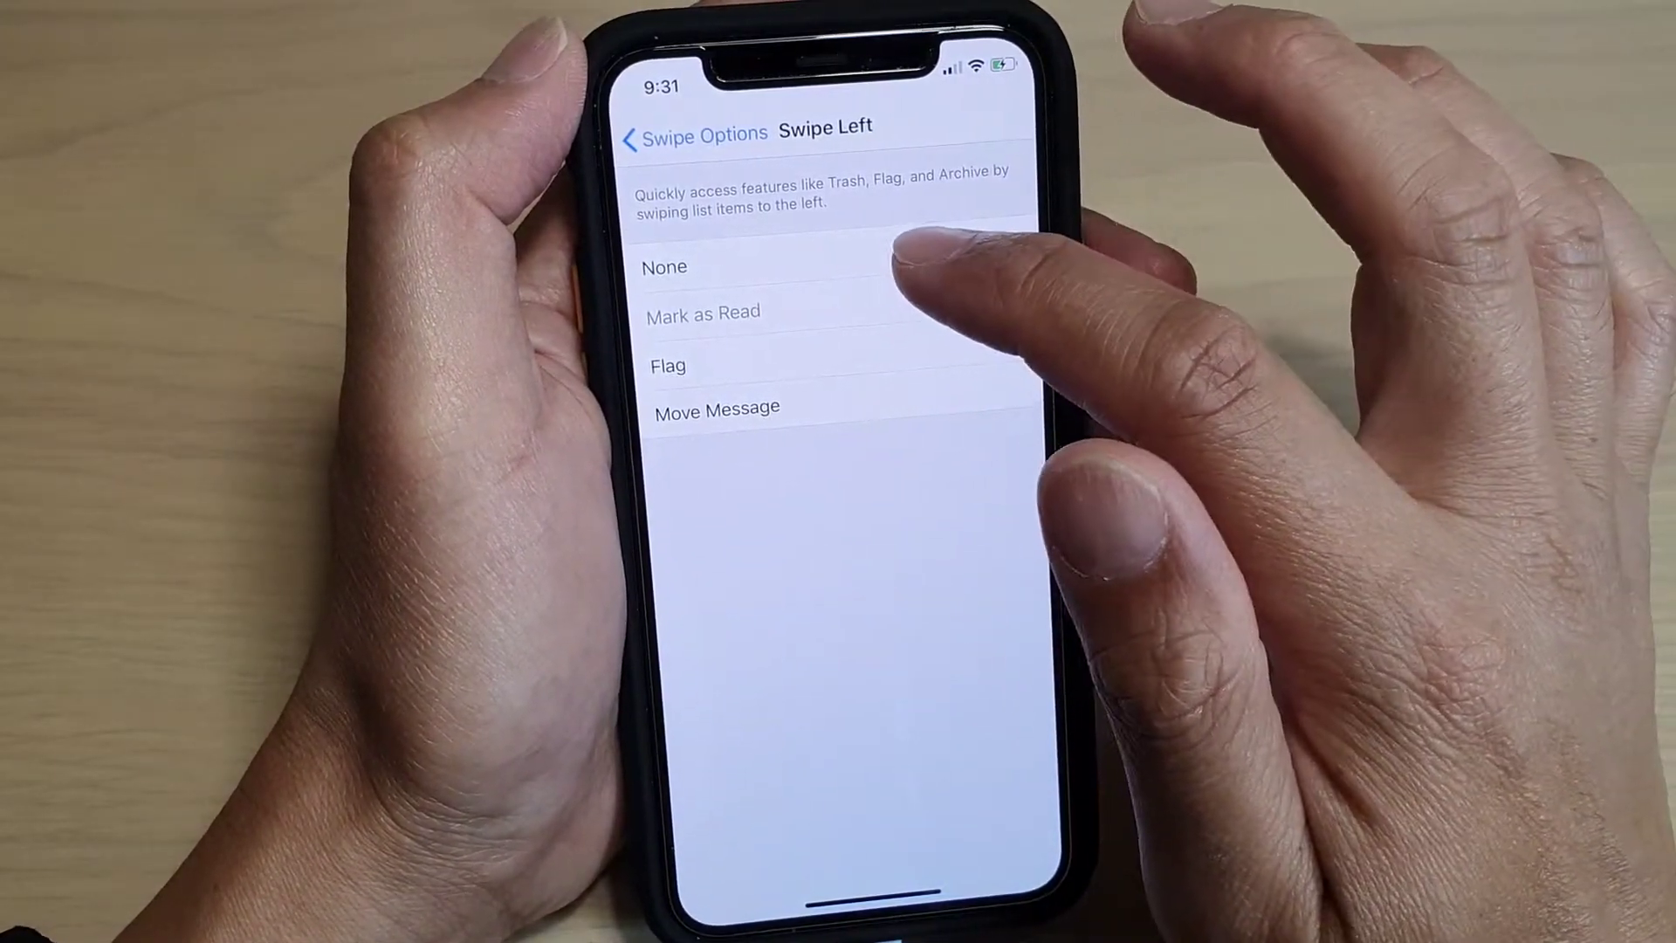
click(838, 399)
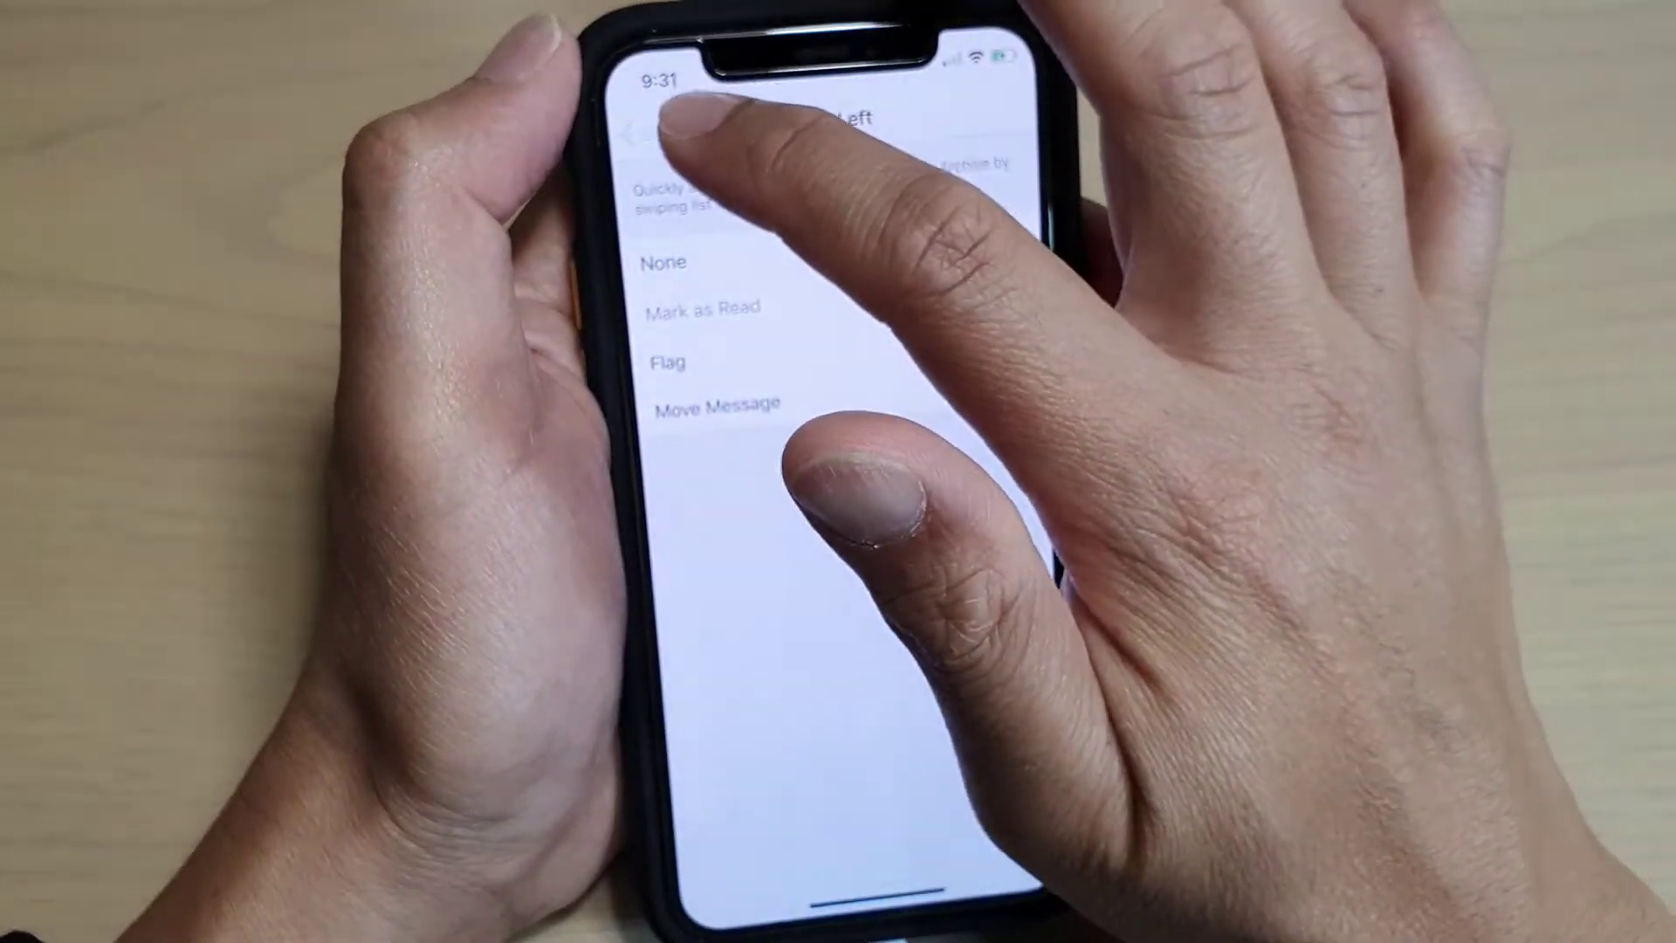
click(687, 136)
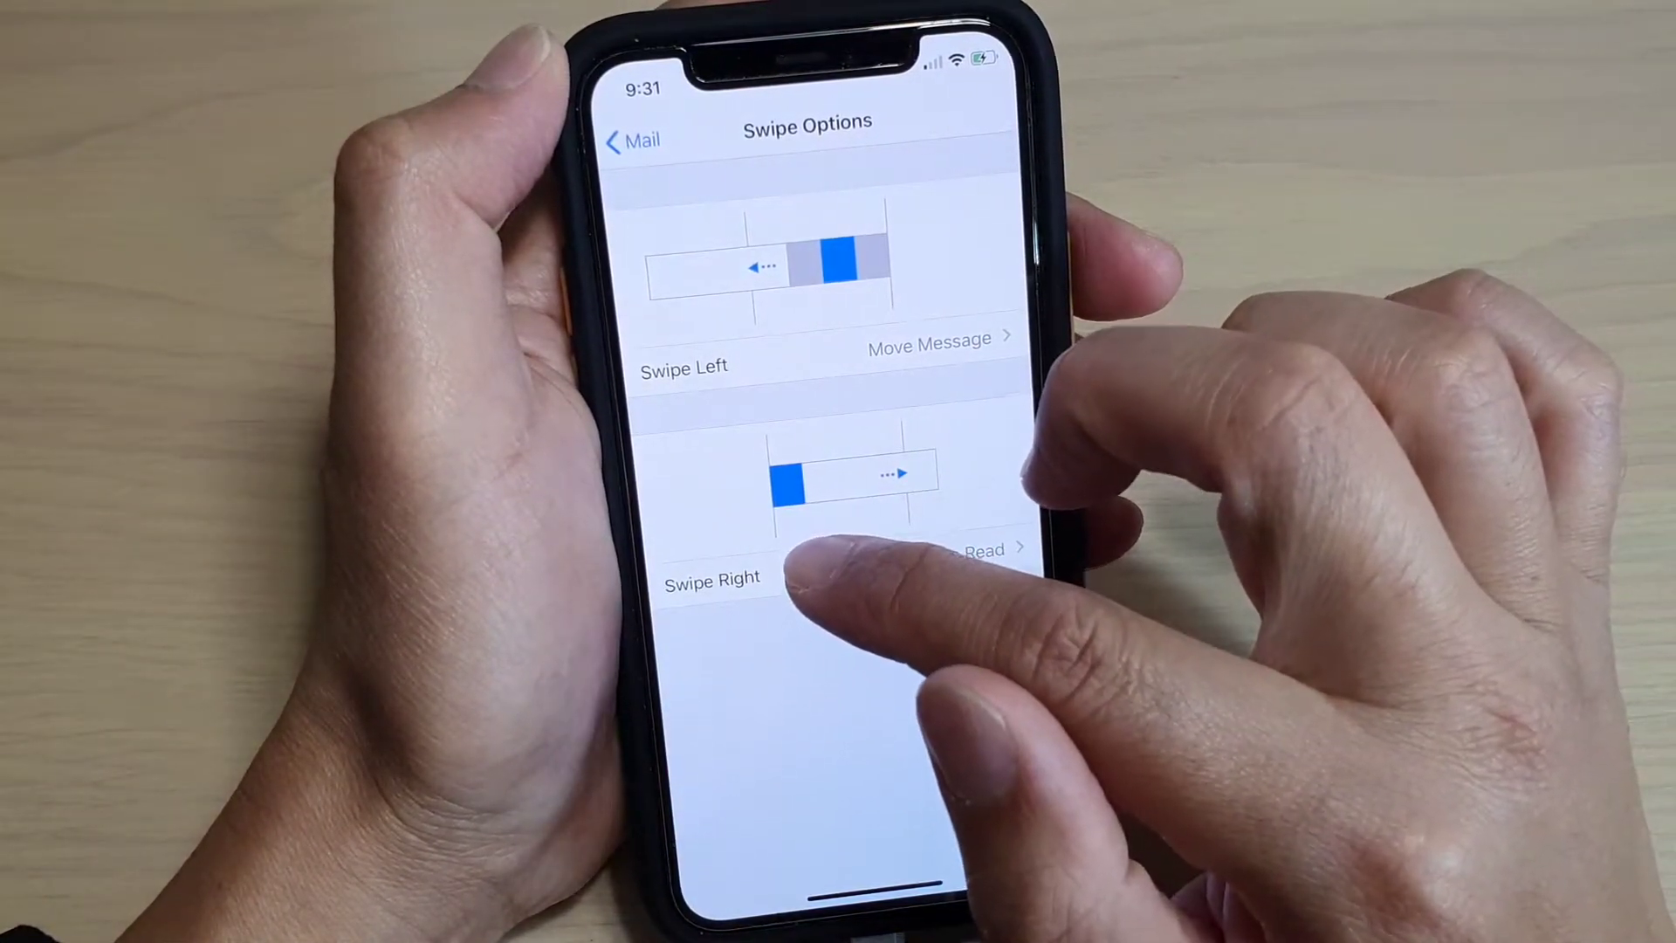
Step: Check the Swipe Right and Swipe Left choices, keeping Move Message and Mark as Read, then go home
click(871, 567)
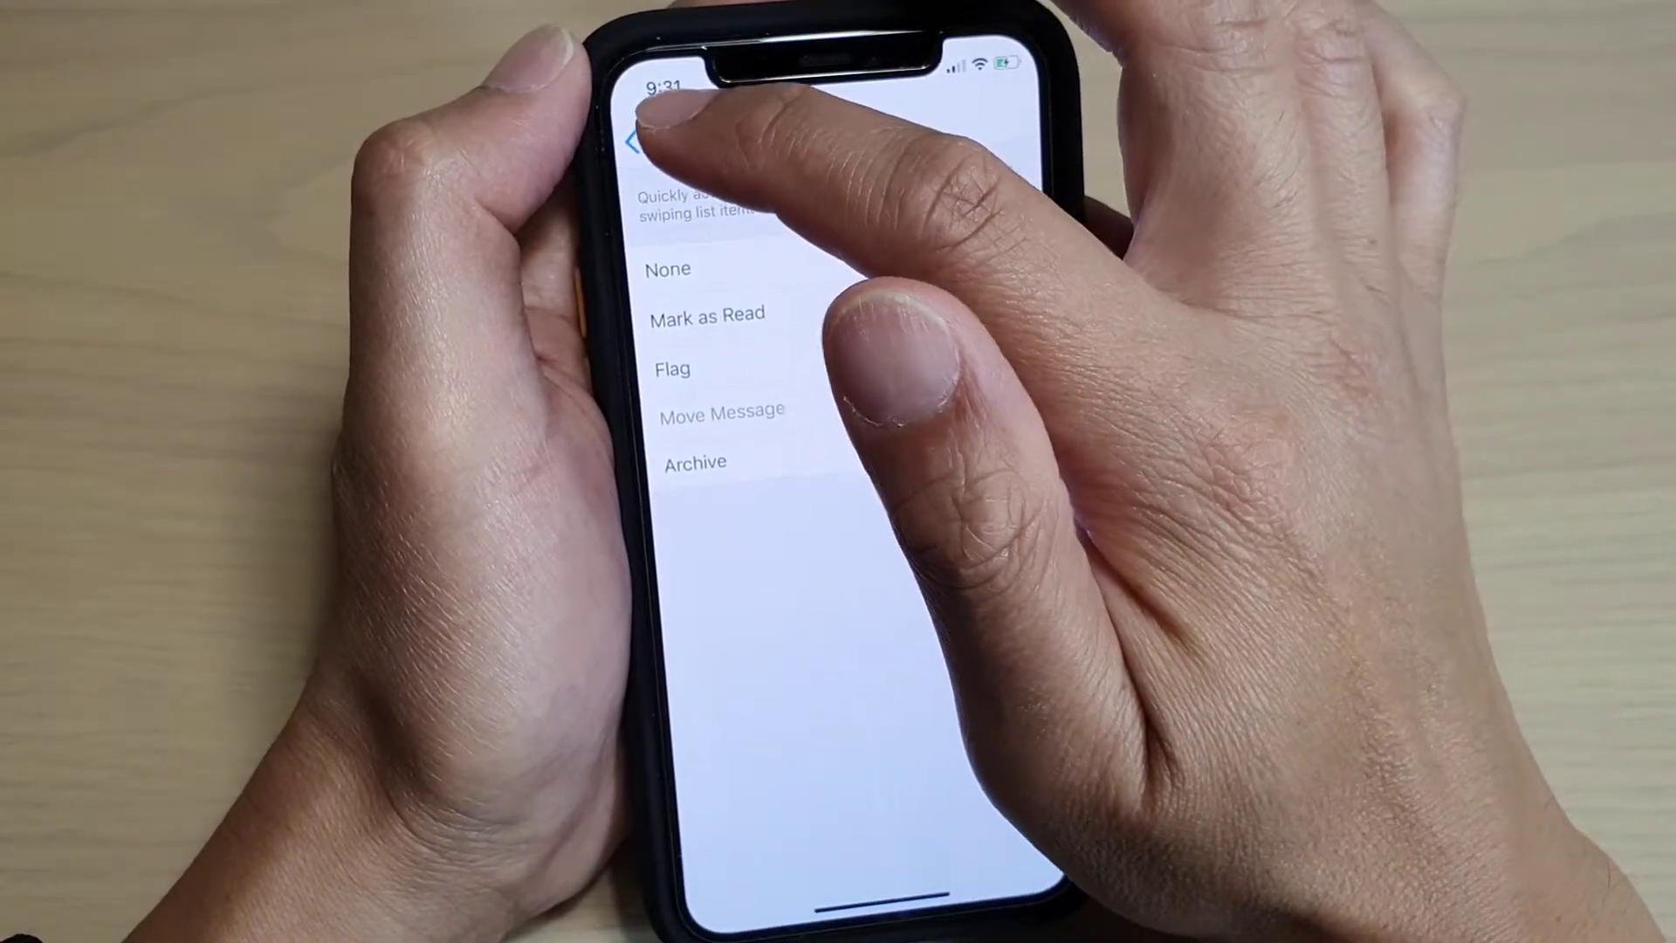
click(662, 140)
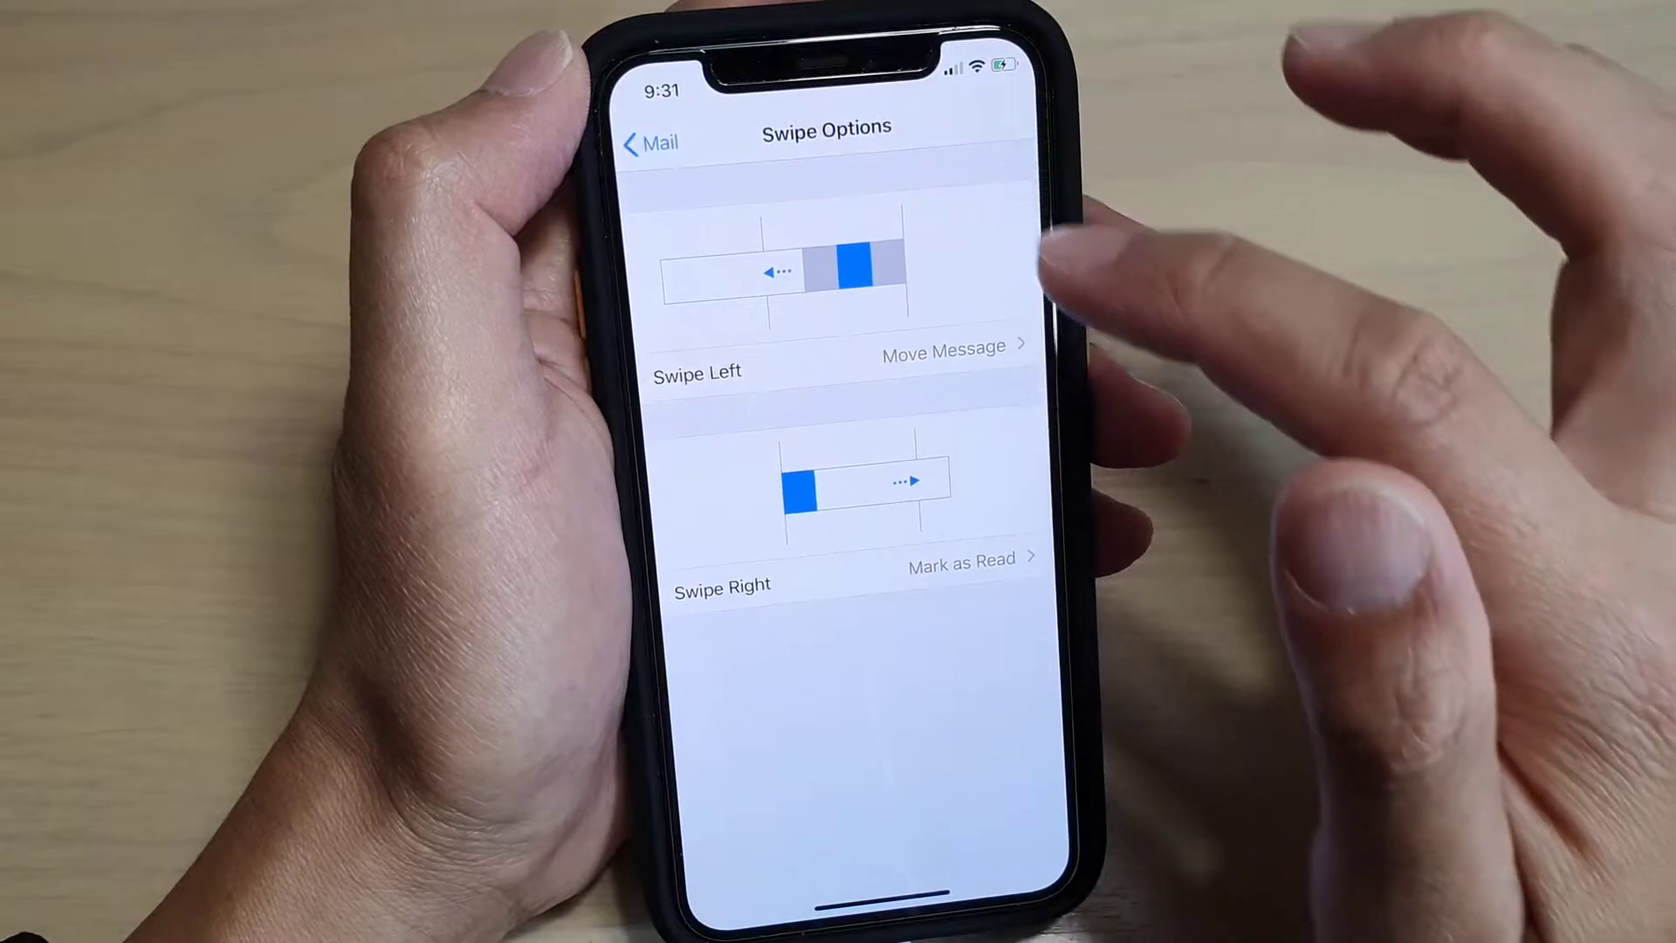
click(884, 371)
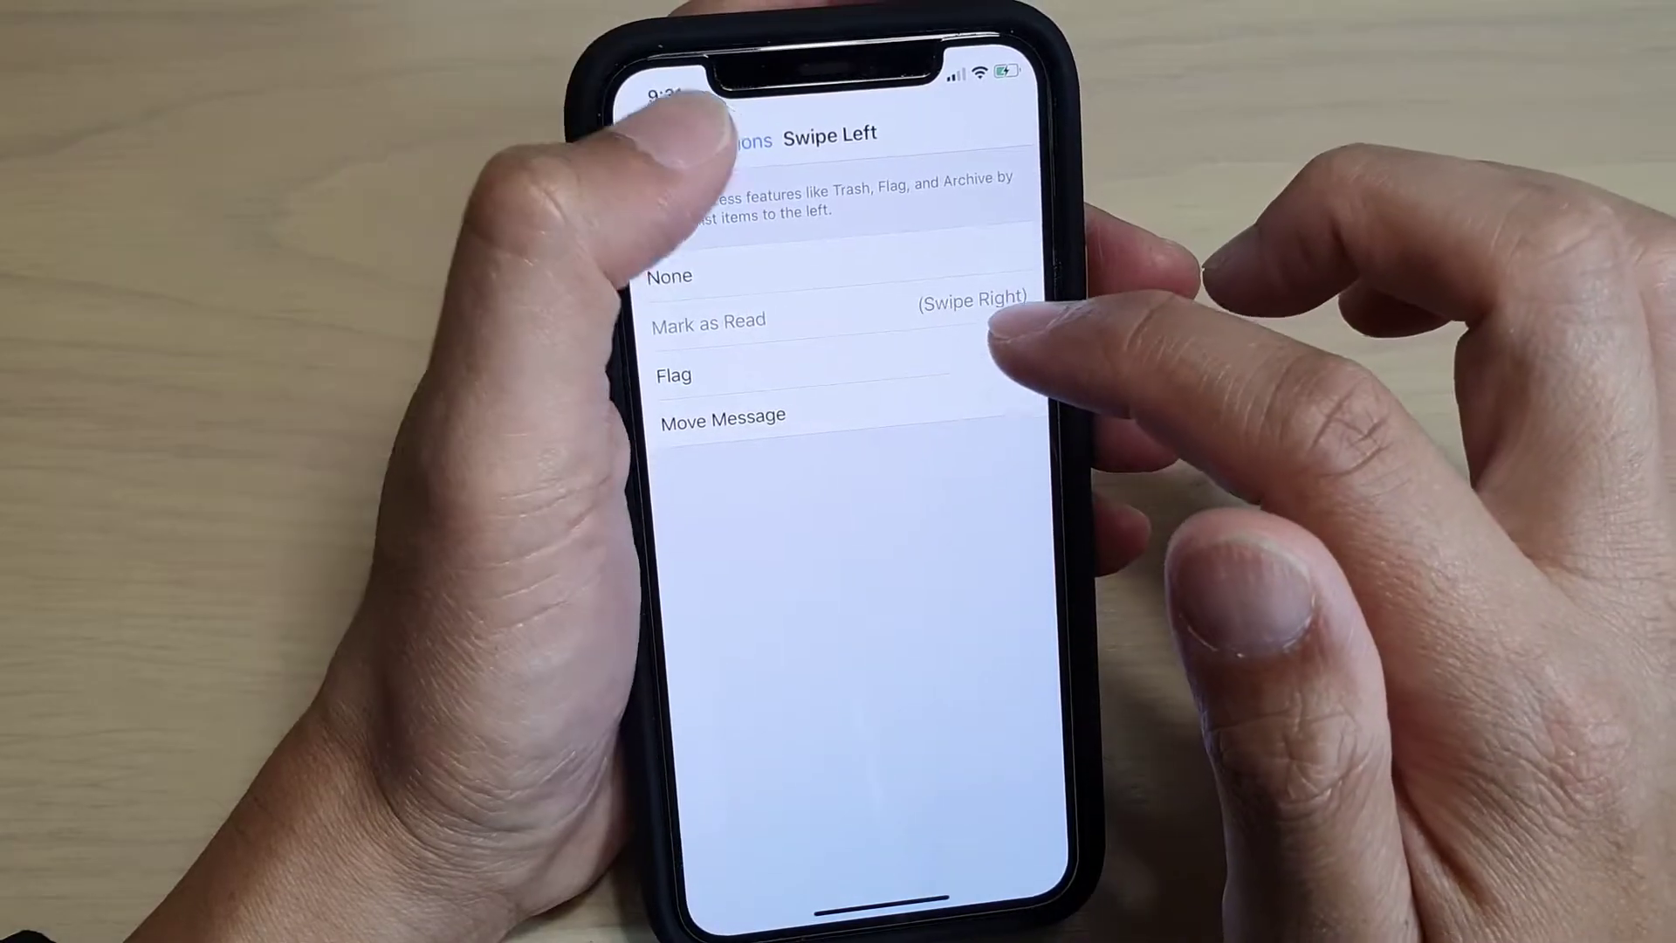
click(687, 143)
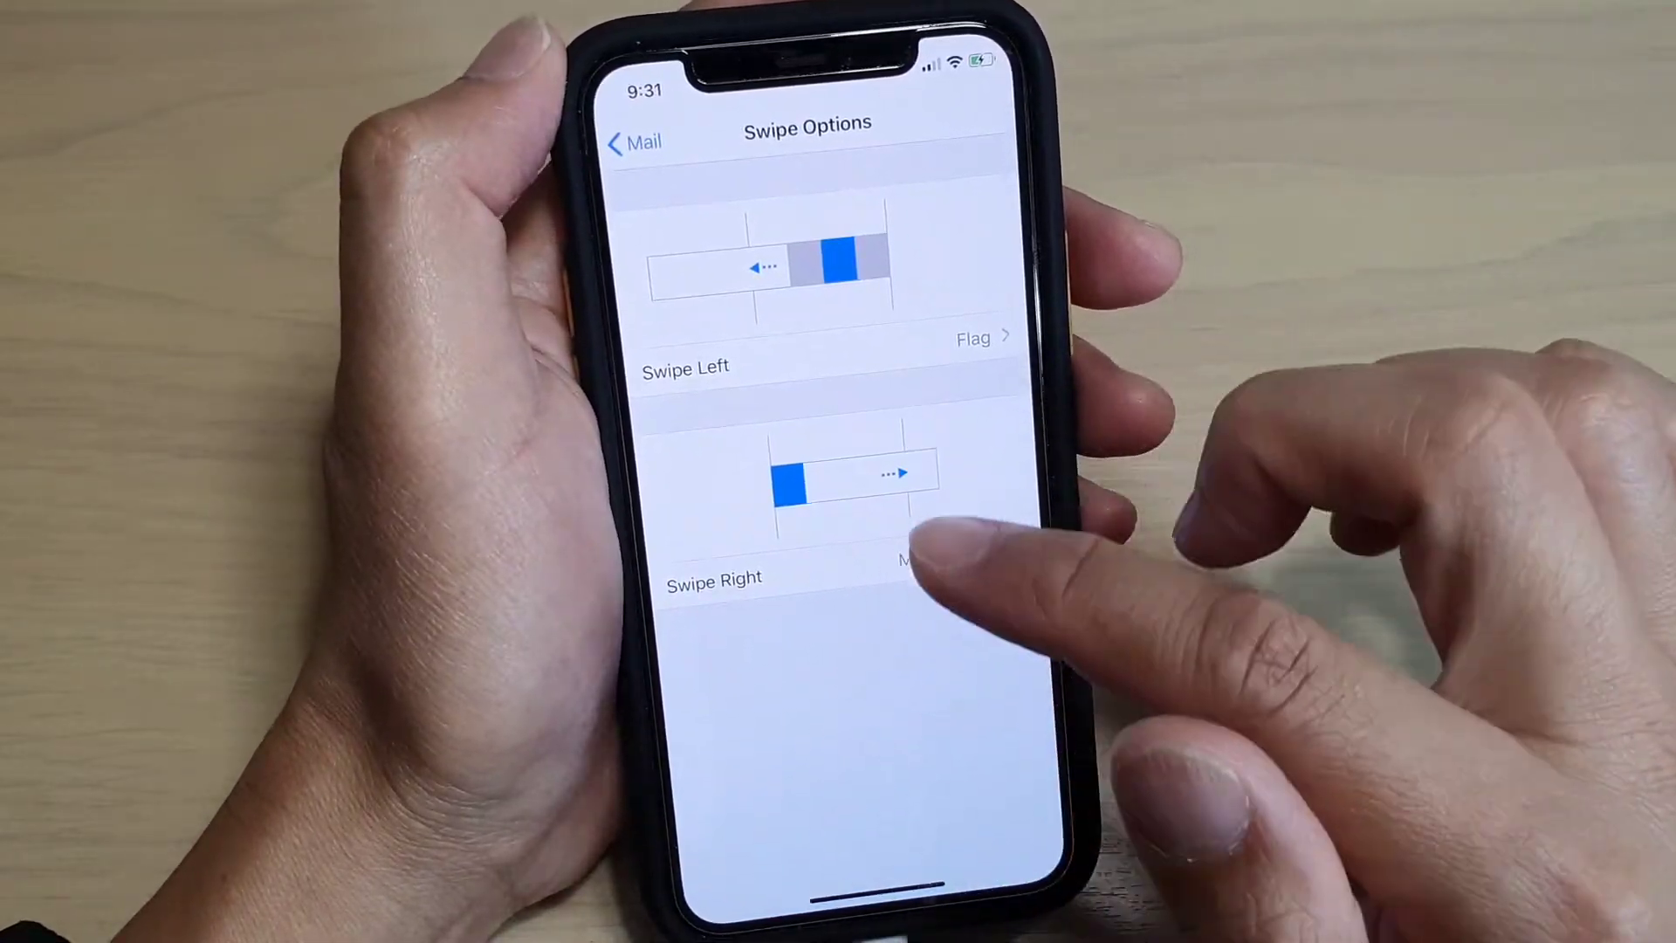
drag(880, 901, 891, 551)
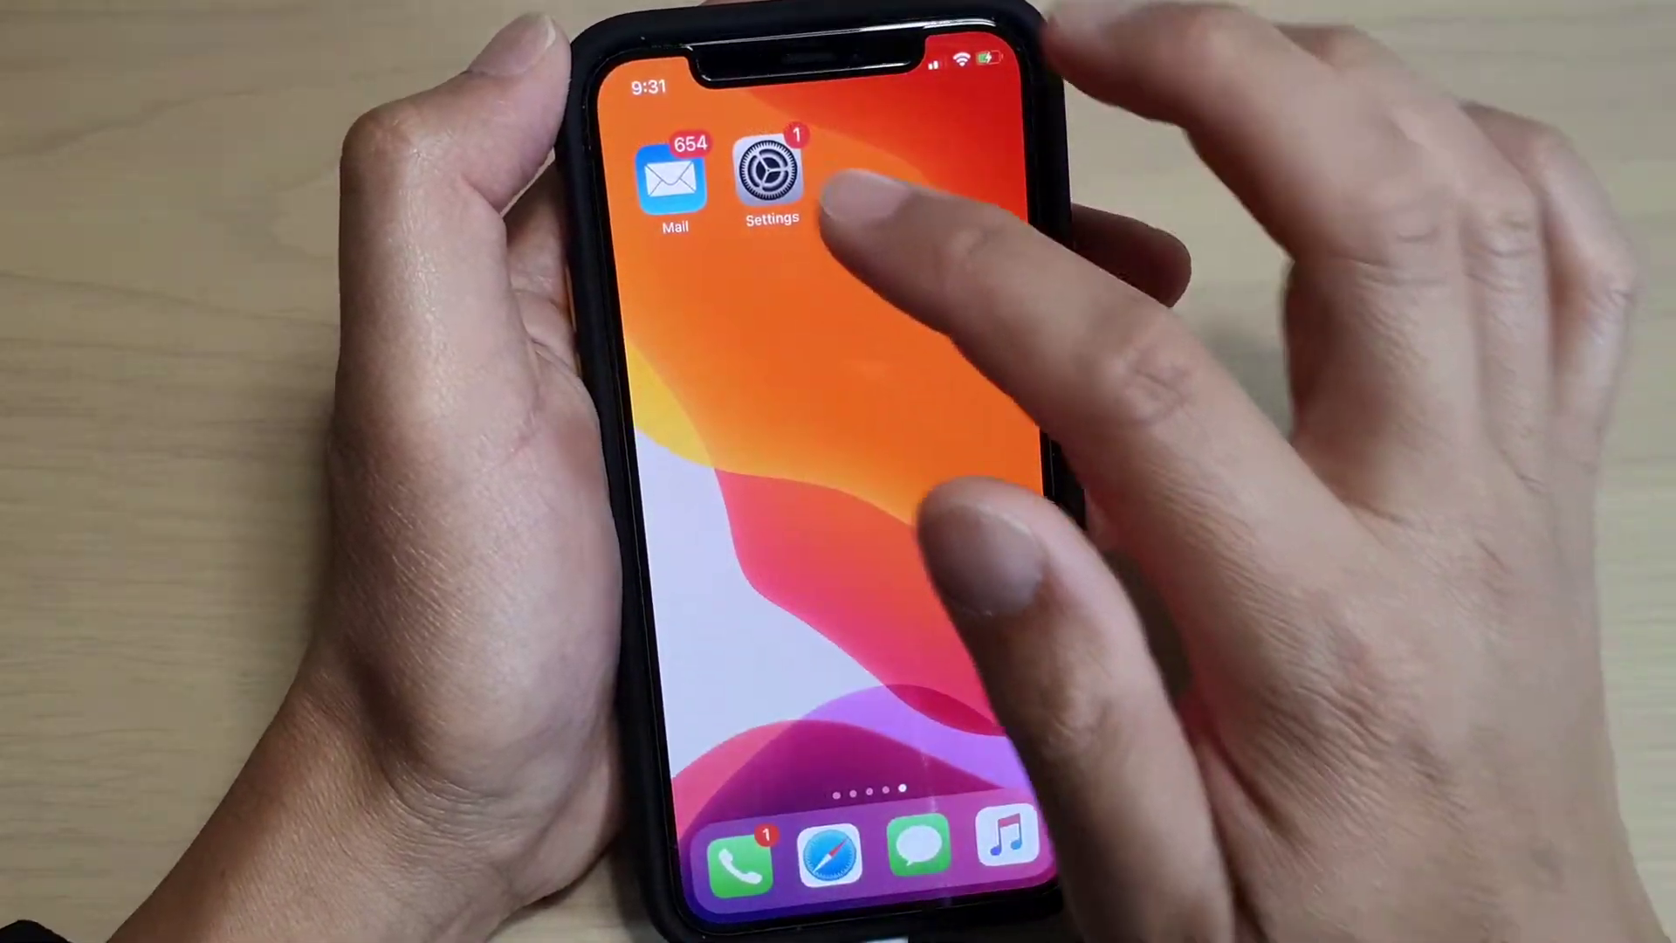
click(676, 182)
click(747, 196)
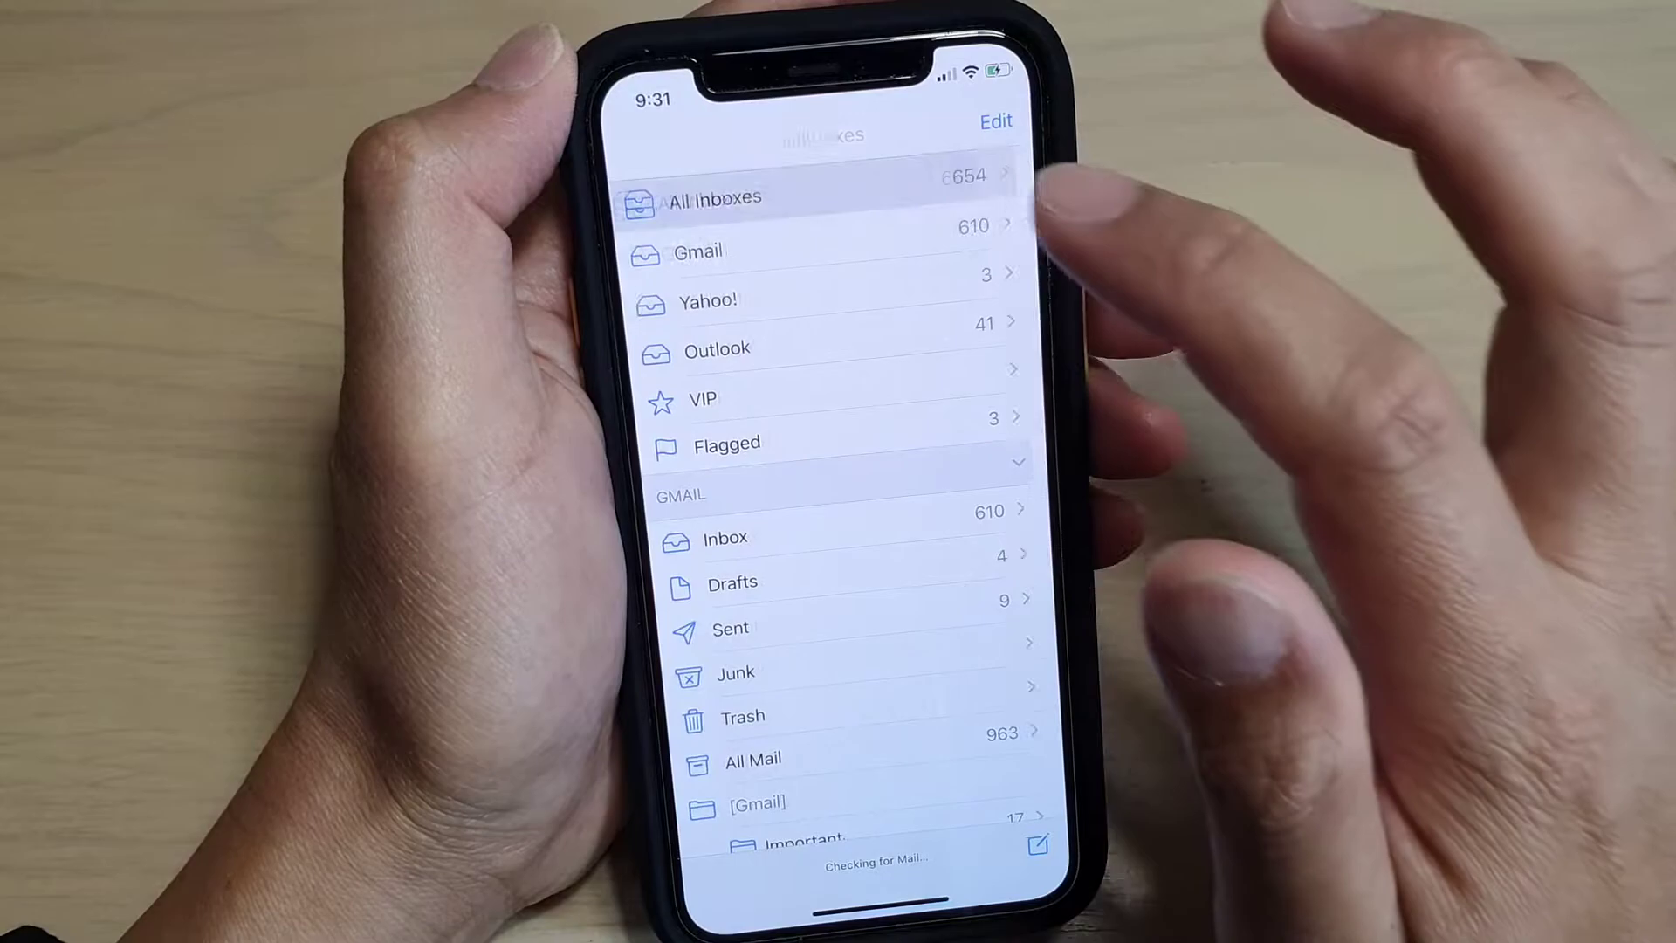
drag(948, 380, 786, 390)
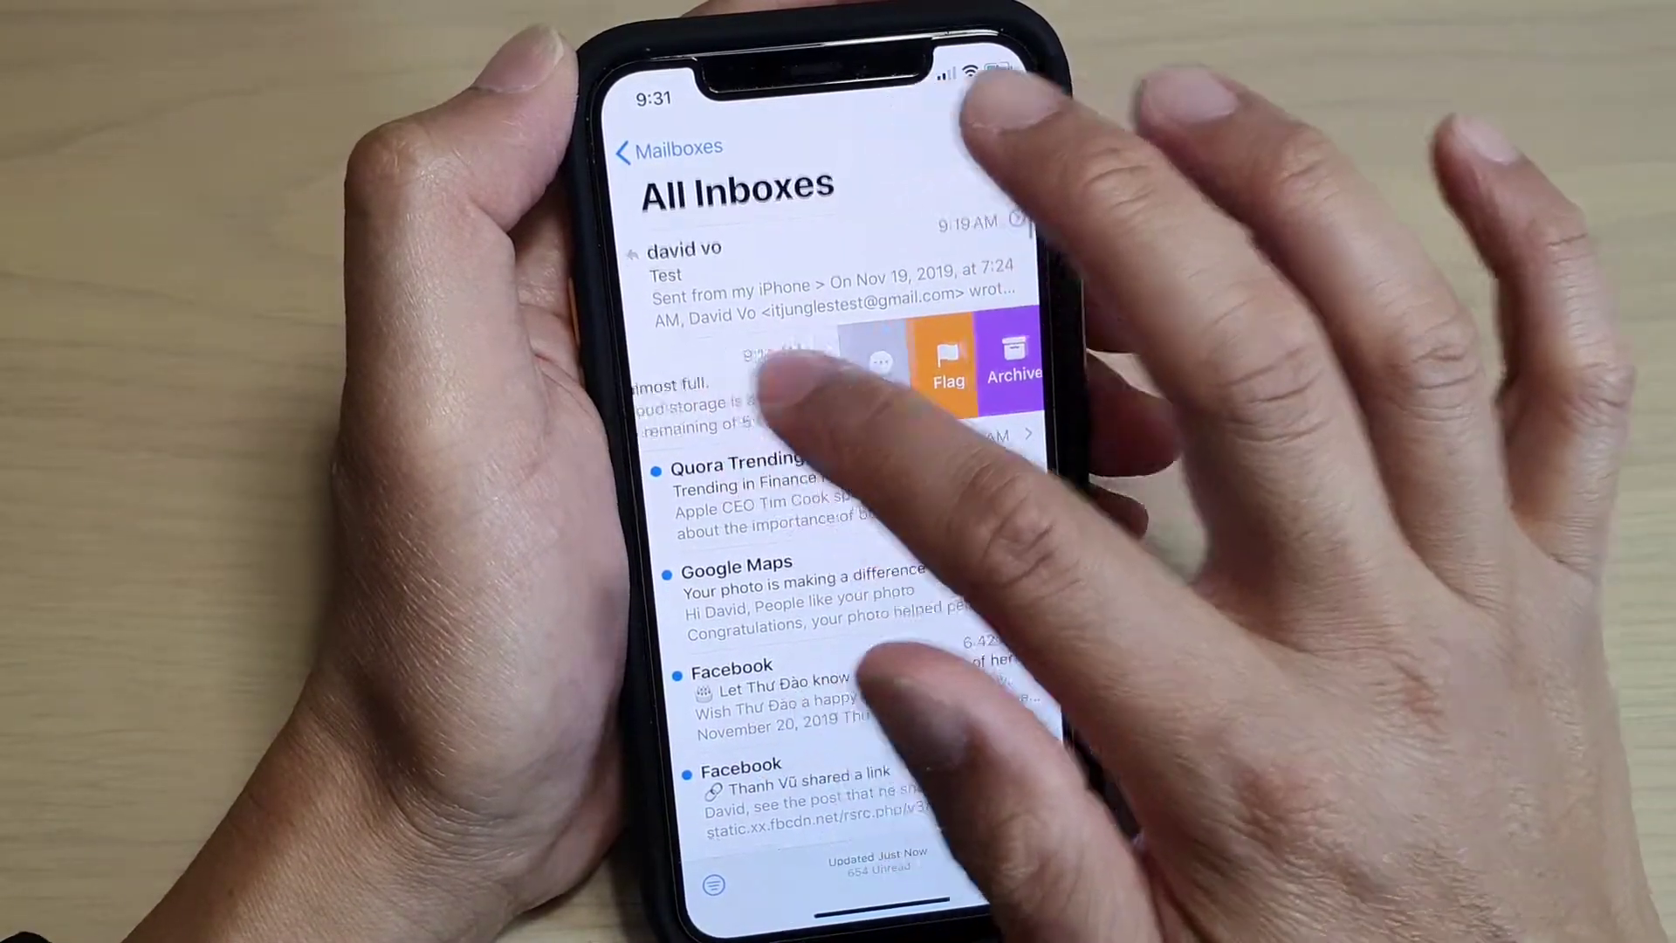
drag(803, 394, 942, 372)
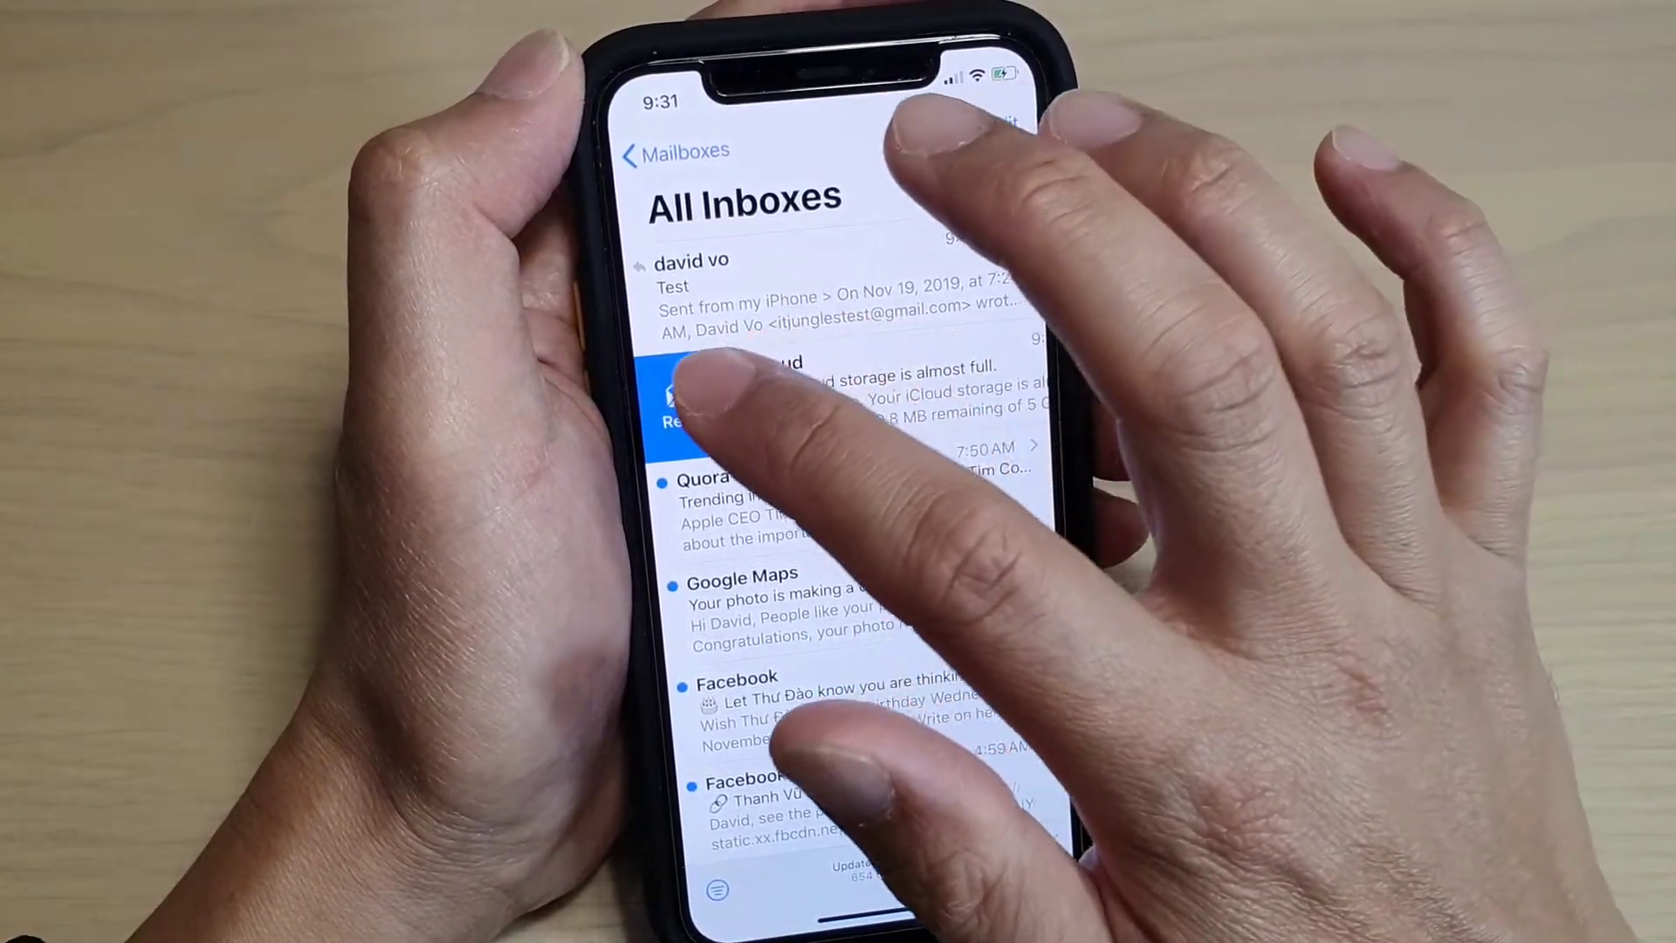
click(675, 400)
drag(798, 394, 956, 380)
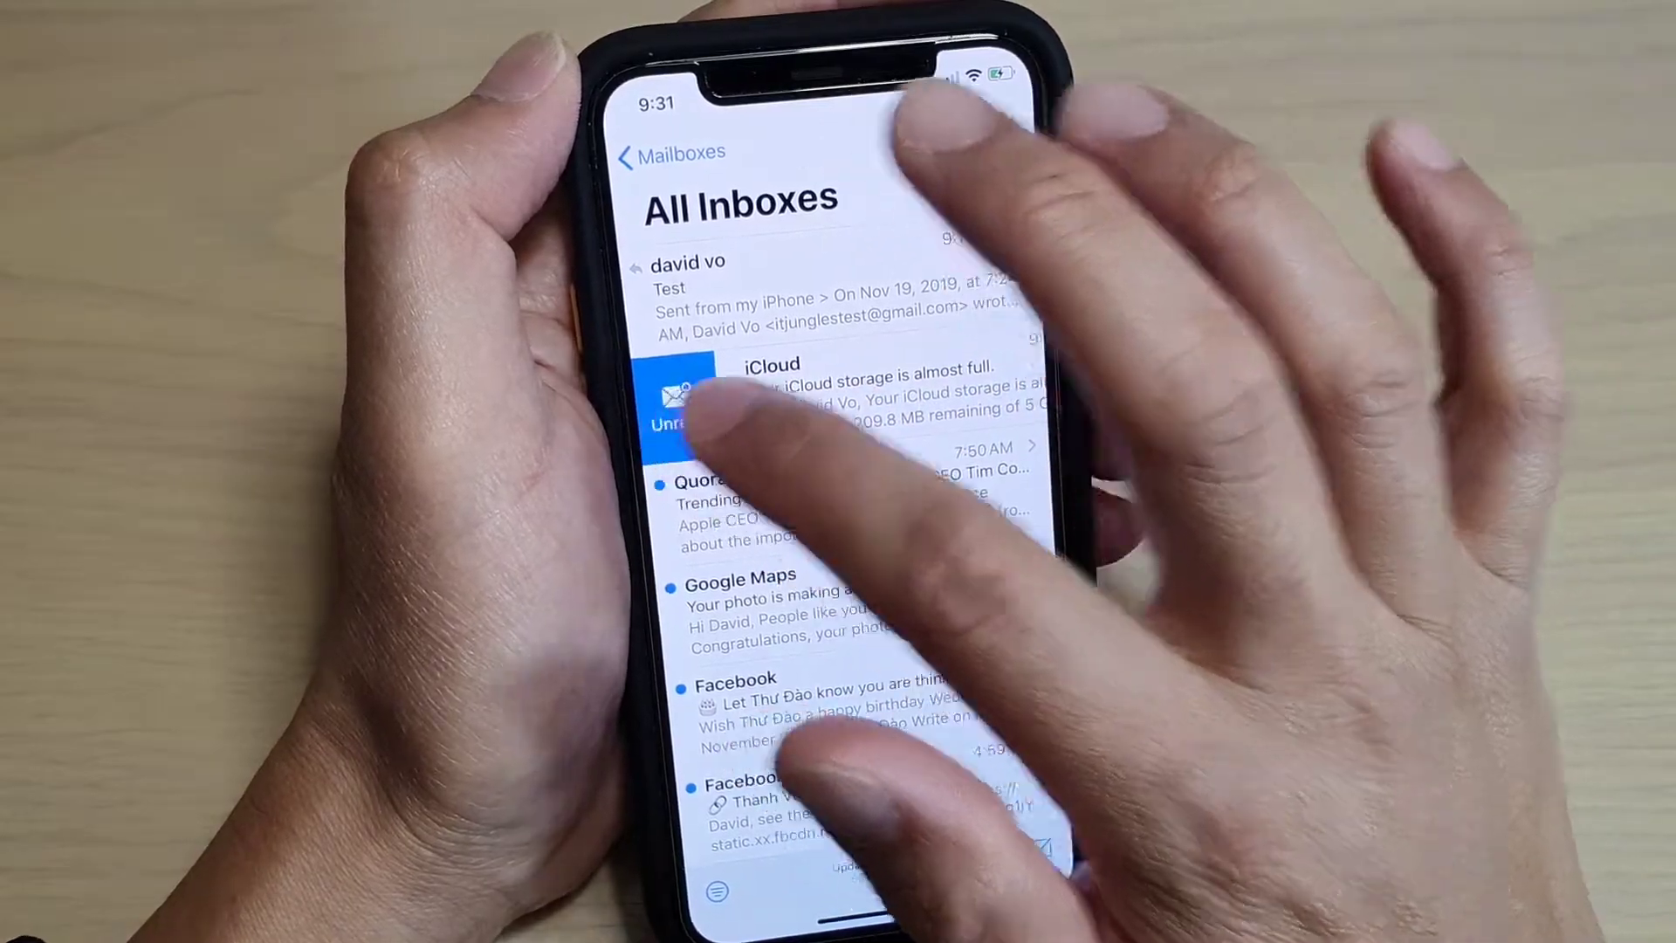
click(680, 400)
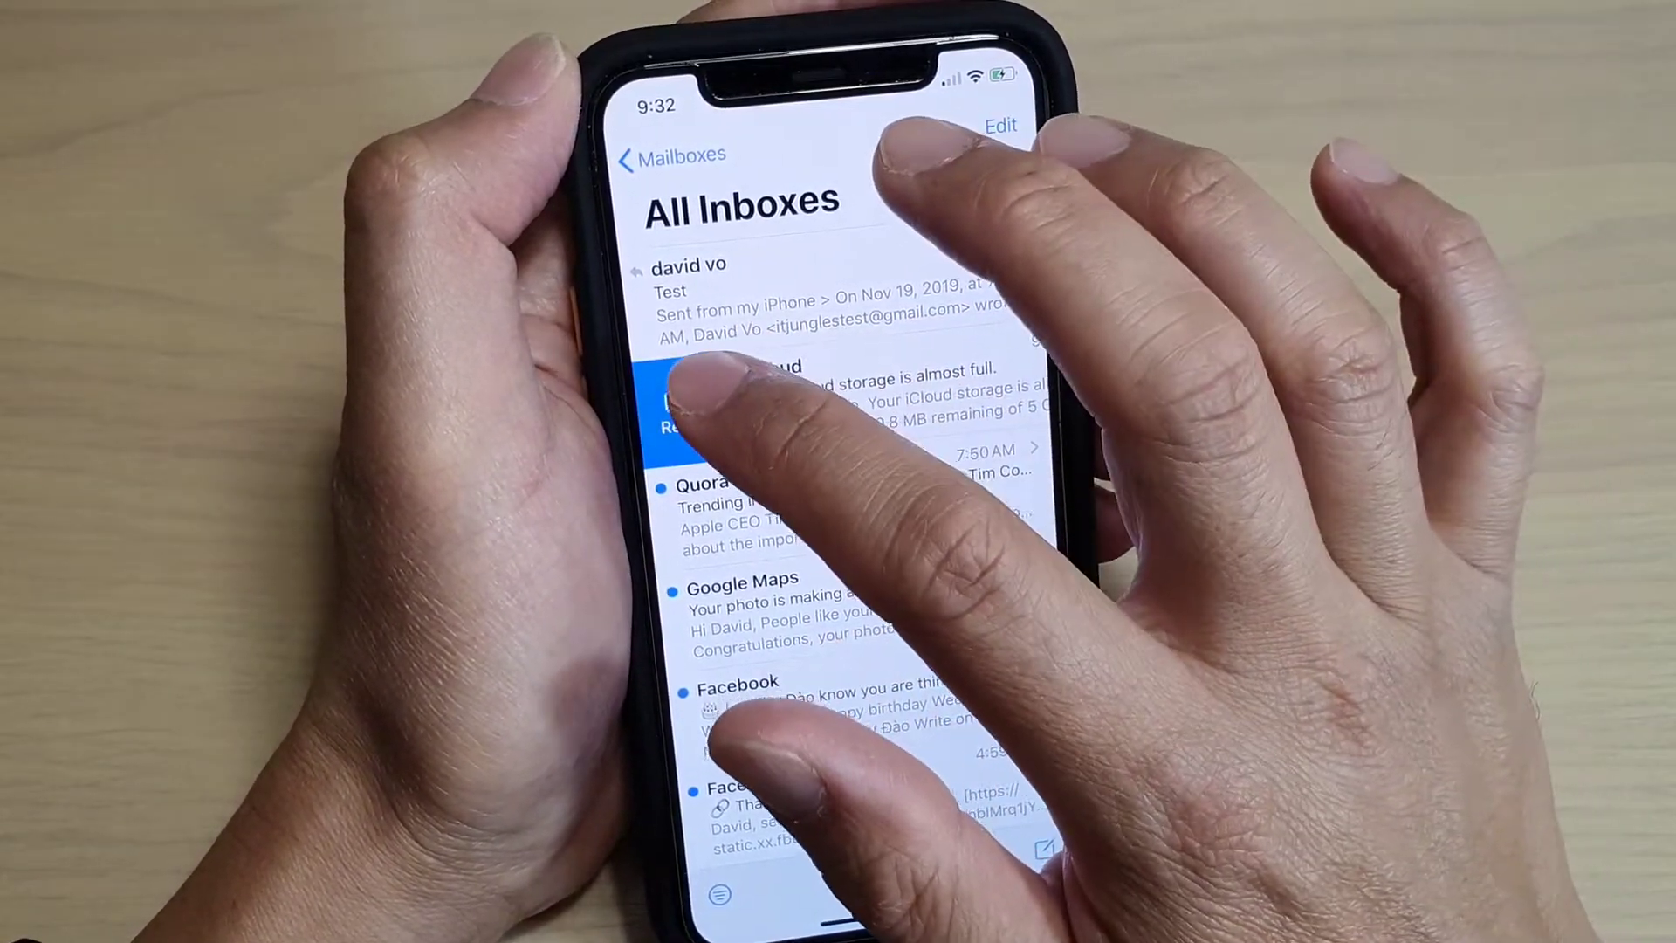
drag(799, 367, 916, 354)
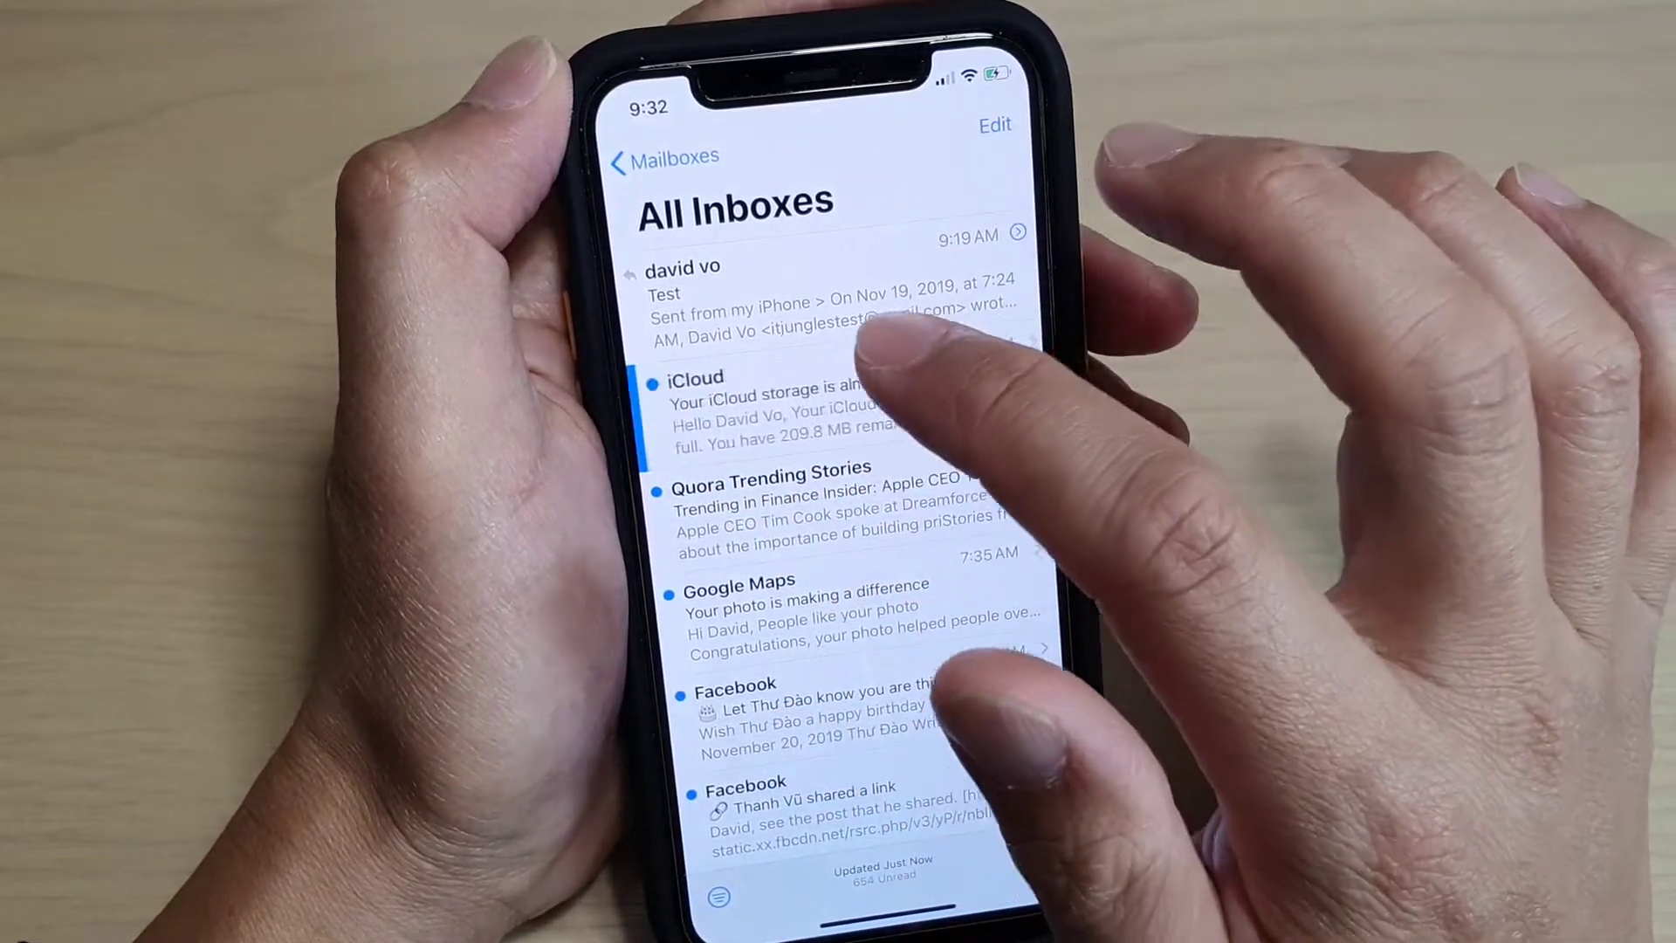
drag(866, 346, 903, 343)
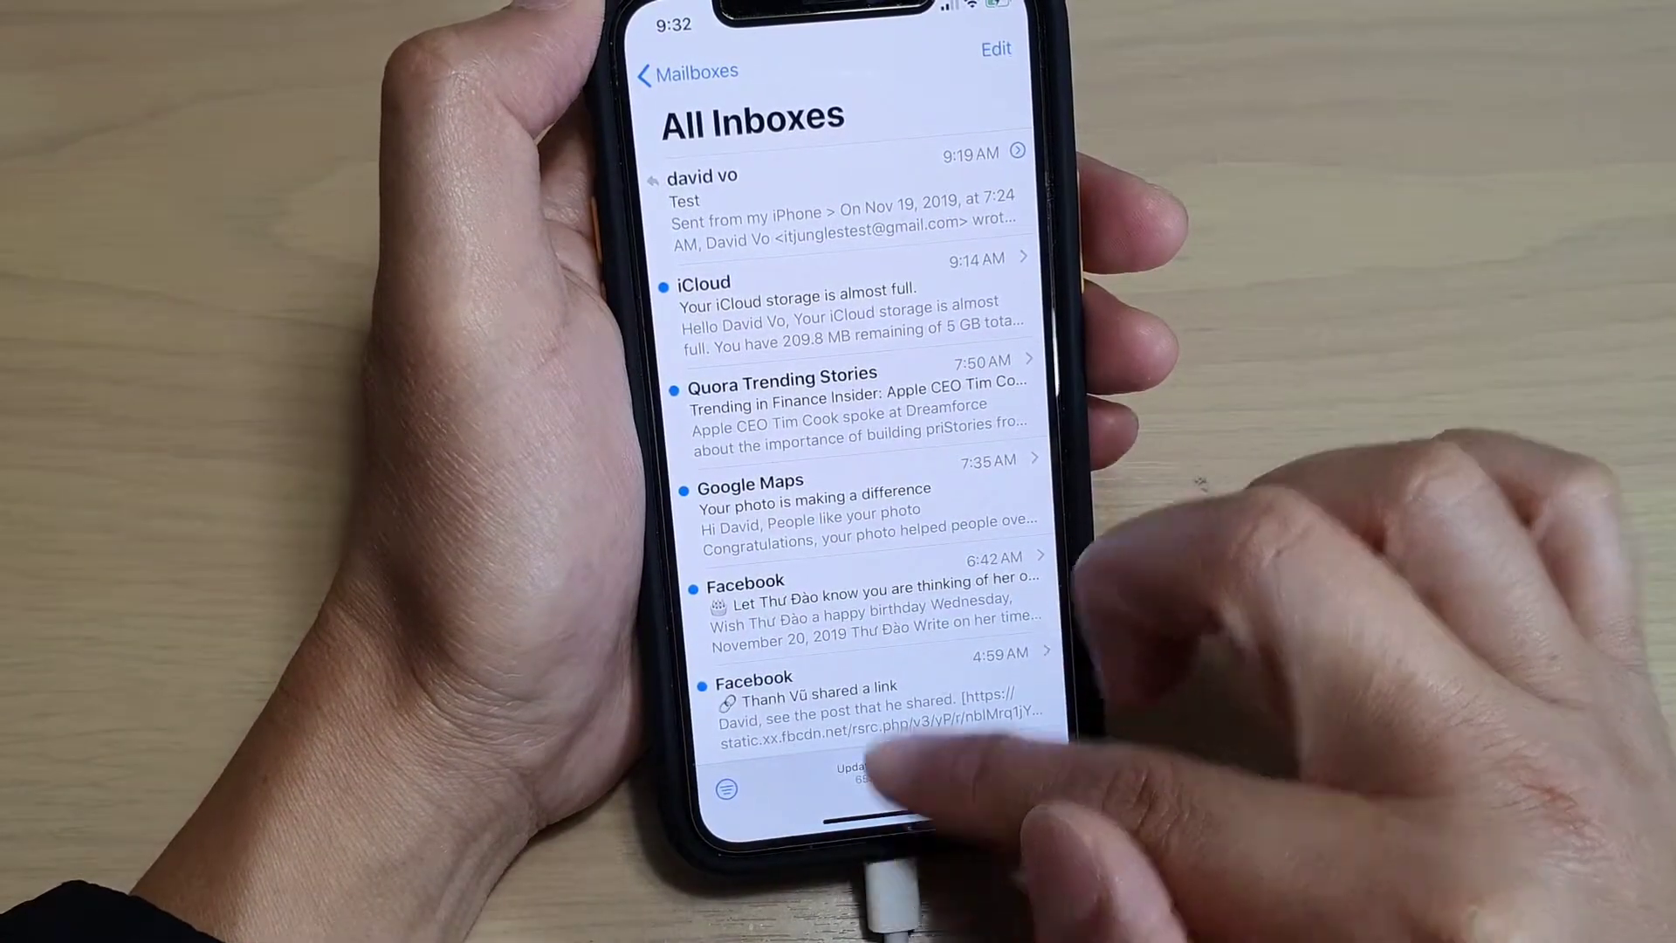
drag(890, 819, 890, 550)
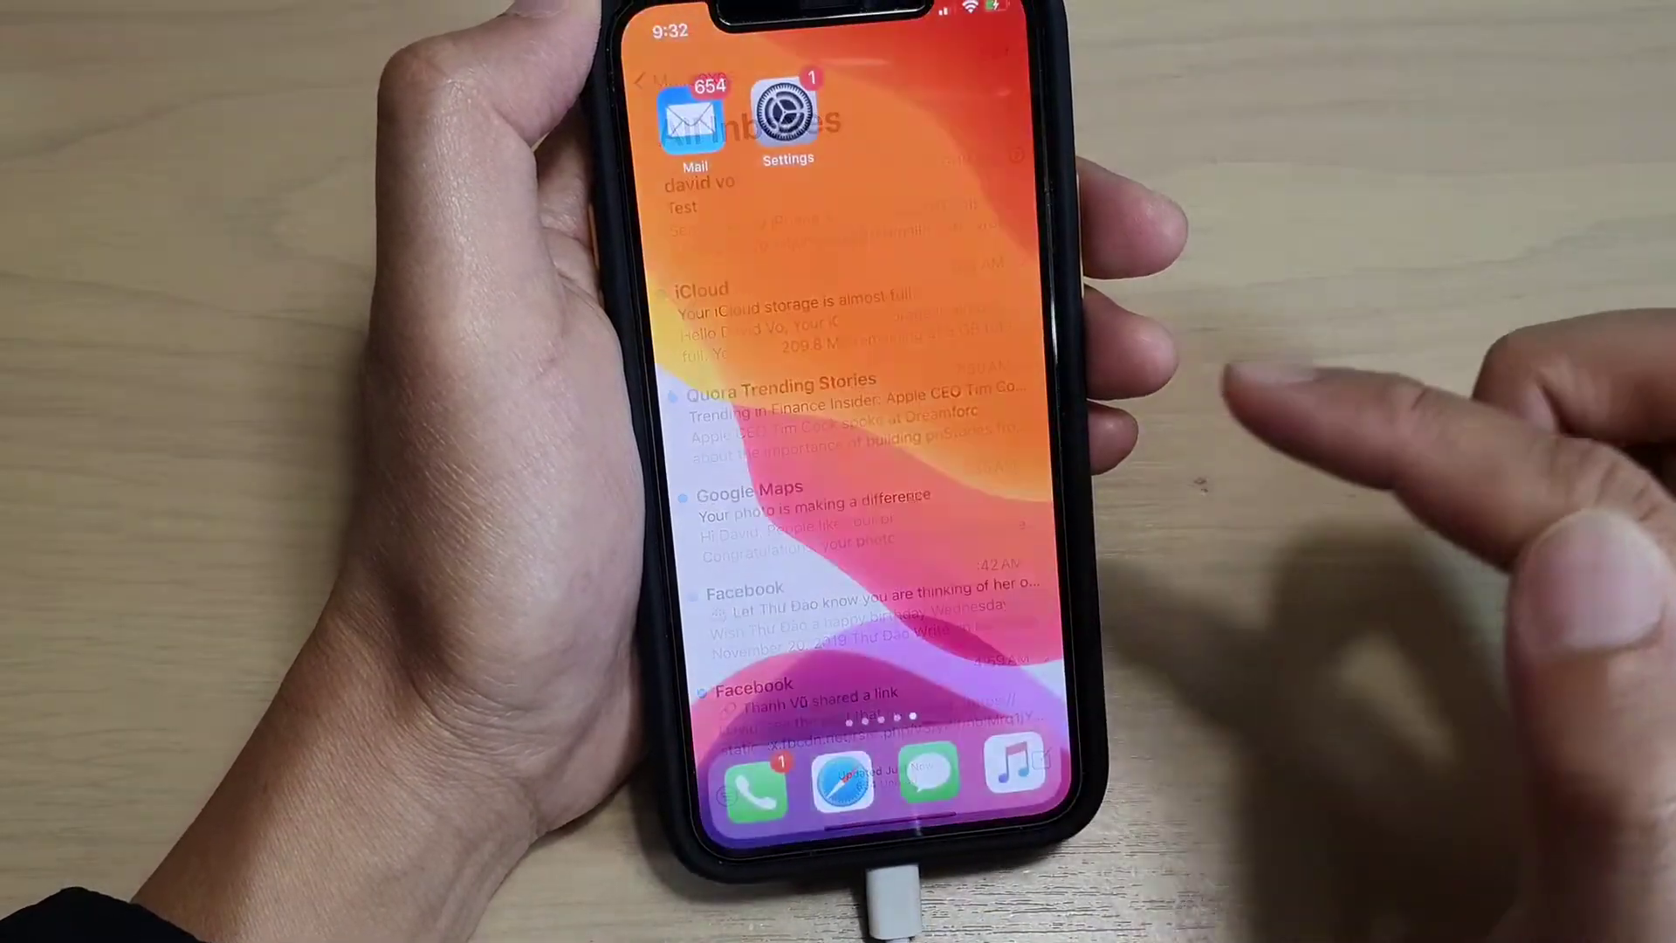